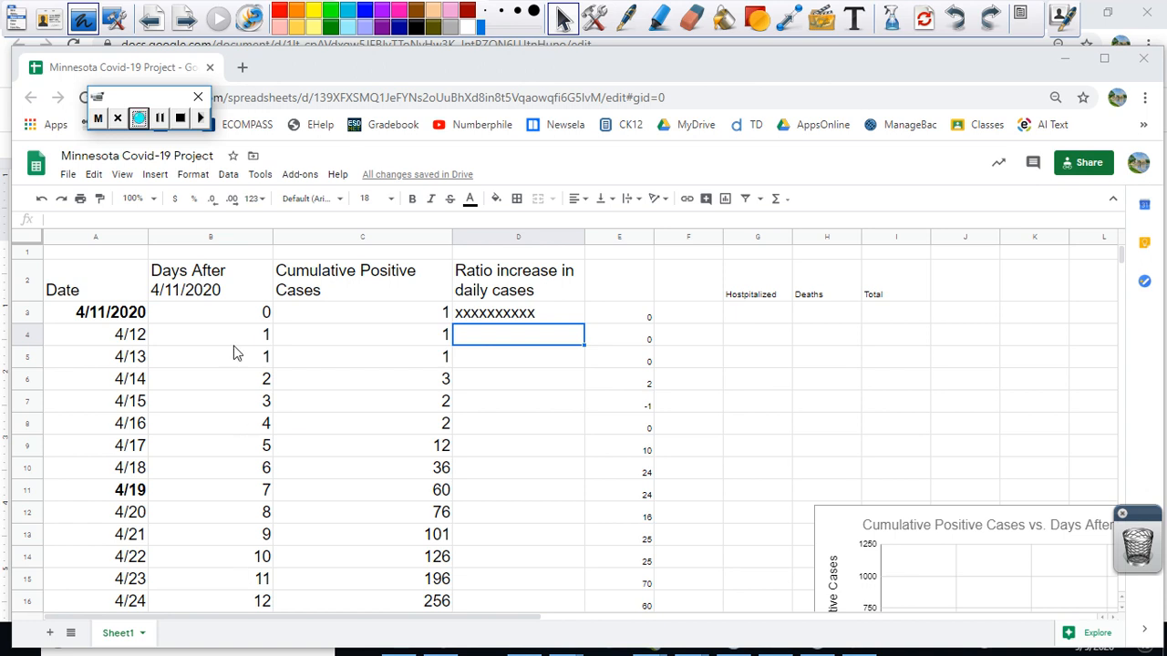
# Step: Review the date, days and cumulative positive cases data from the 4/11/2020 row through the 5/4 row
pyautogui.click(252, 586)
pyautogui.scroll(-5, 253, 592)
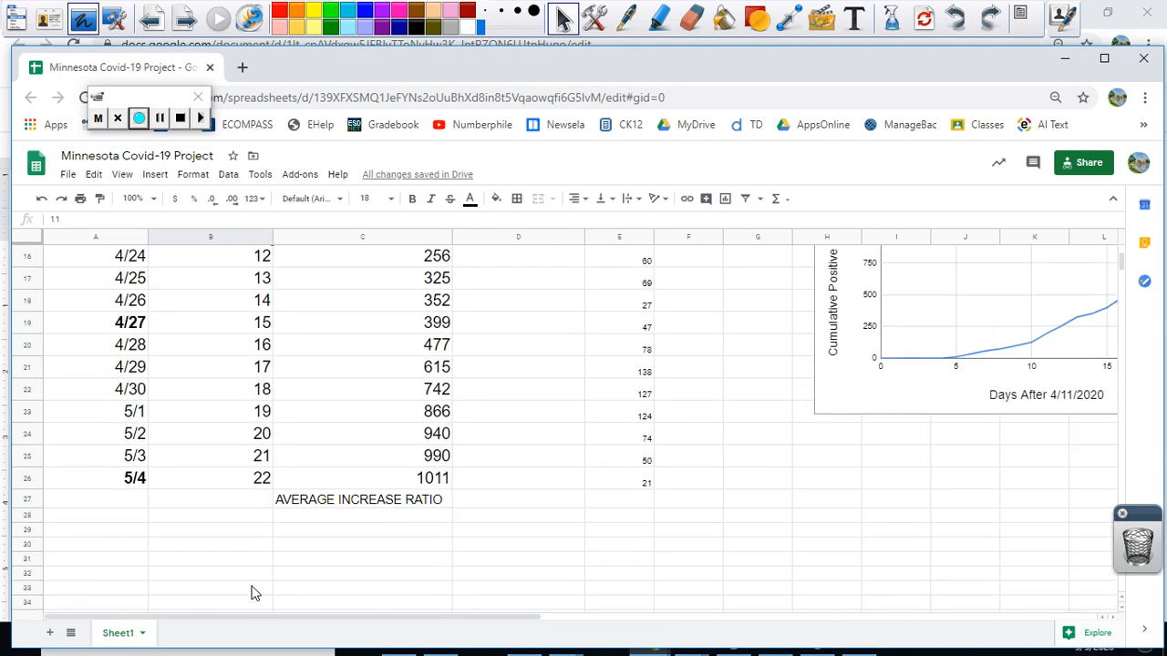
pyautogui.scroll(5, 252, 592)
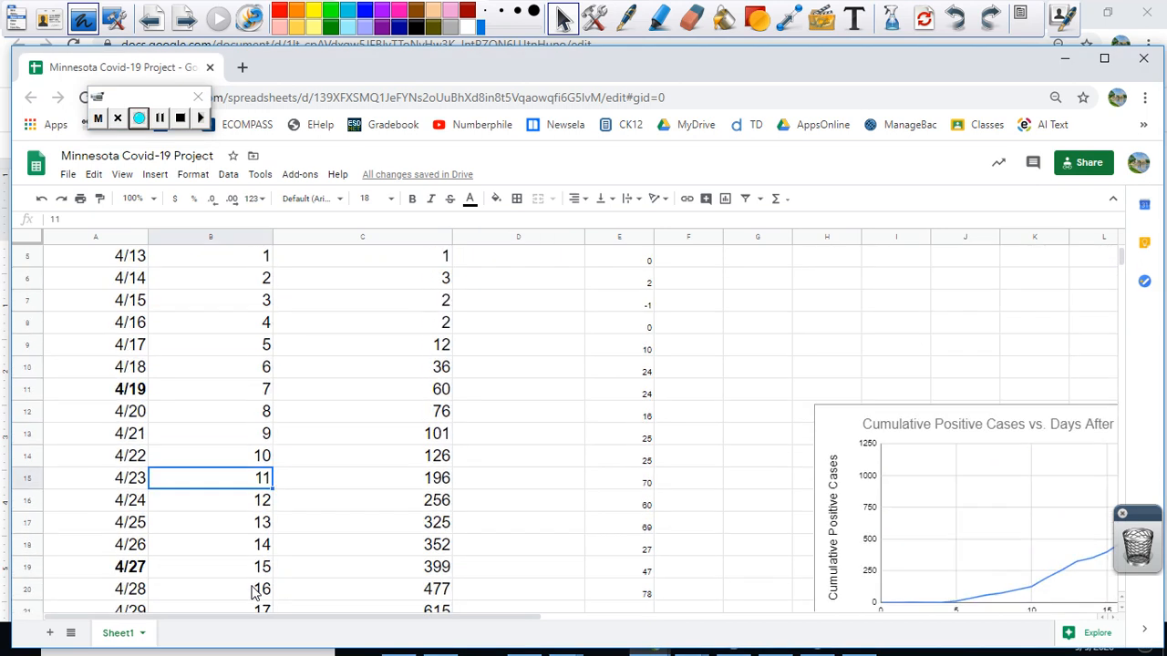
pyautogui.scroll(1, 252, 592)
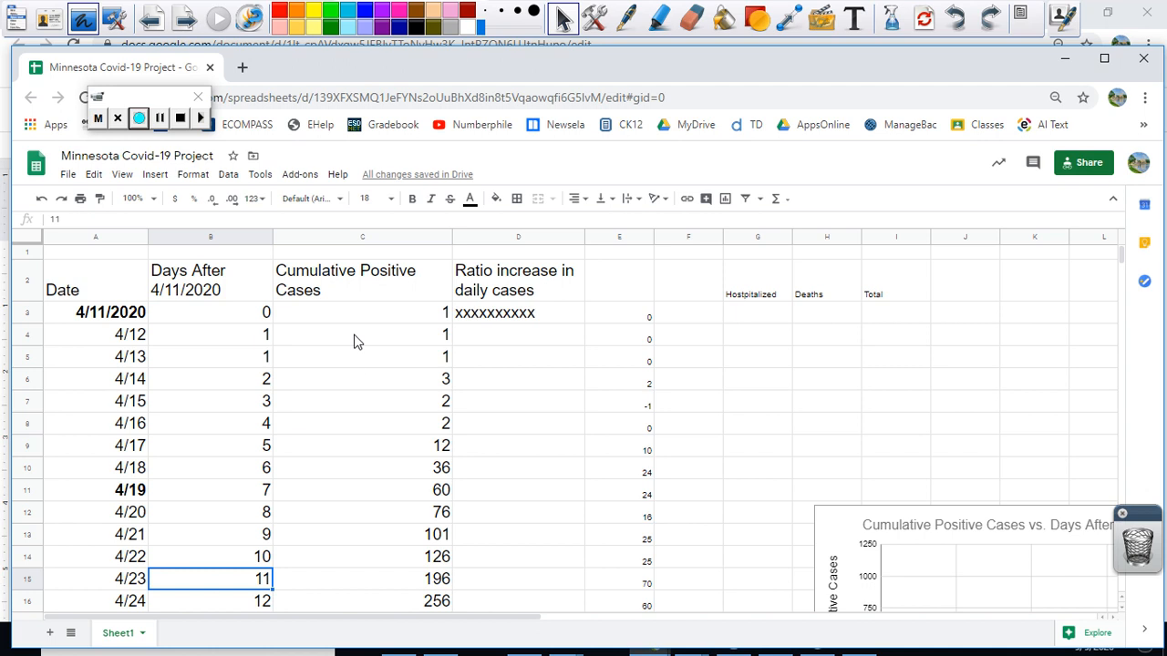
pyautogui.scroll(-5, 368, 365)
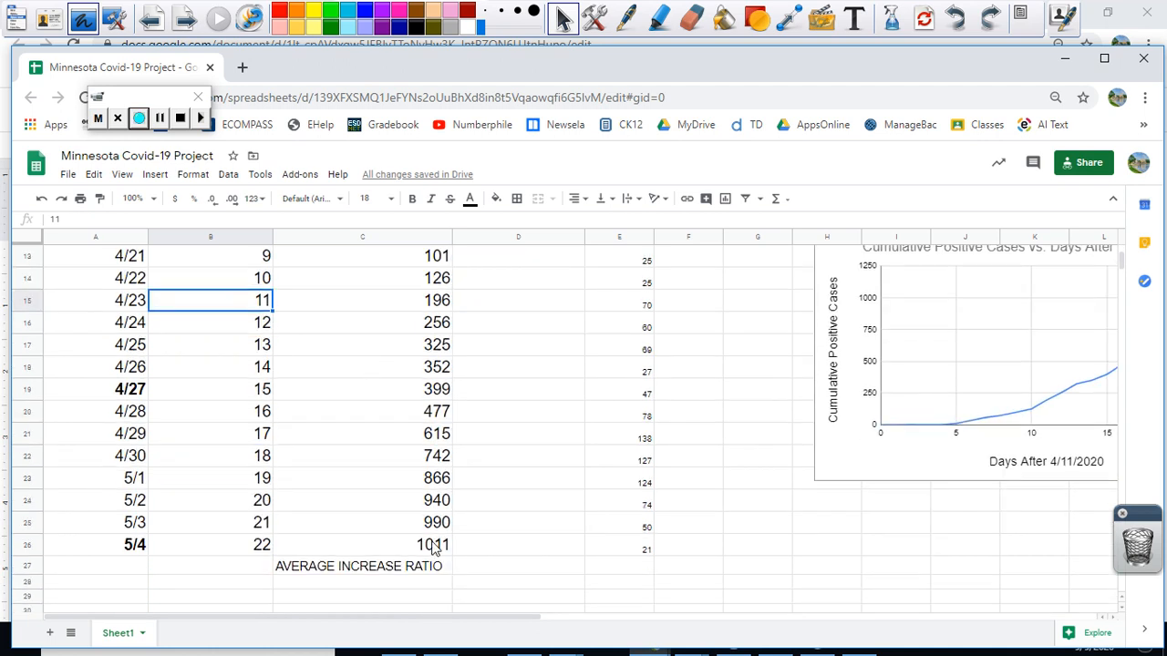
pyautogui.scroll(5, 428, 544)
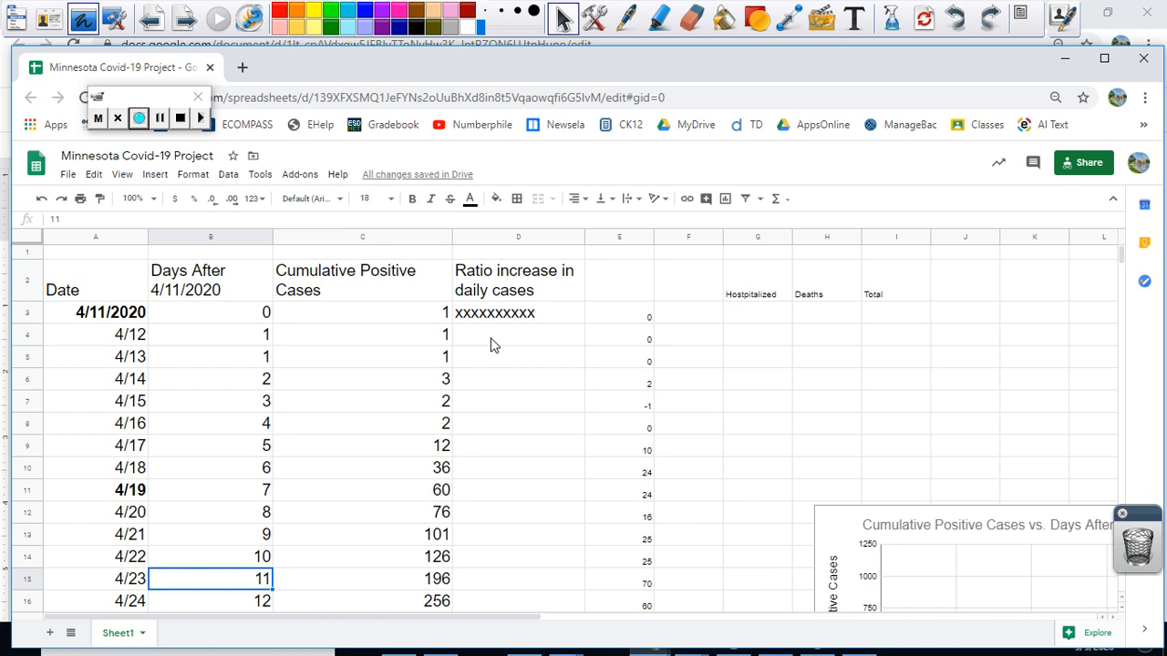
# Step: Enter the formula =C4/C3 in cell D4 to compute the 4/12 ratio increase in daily cases
pyautogui.moveTo(492, 345); pyautogui.dragTo(496, 282)
pyautogui.click(500, 357)
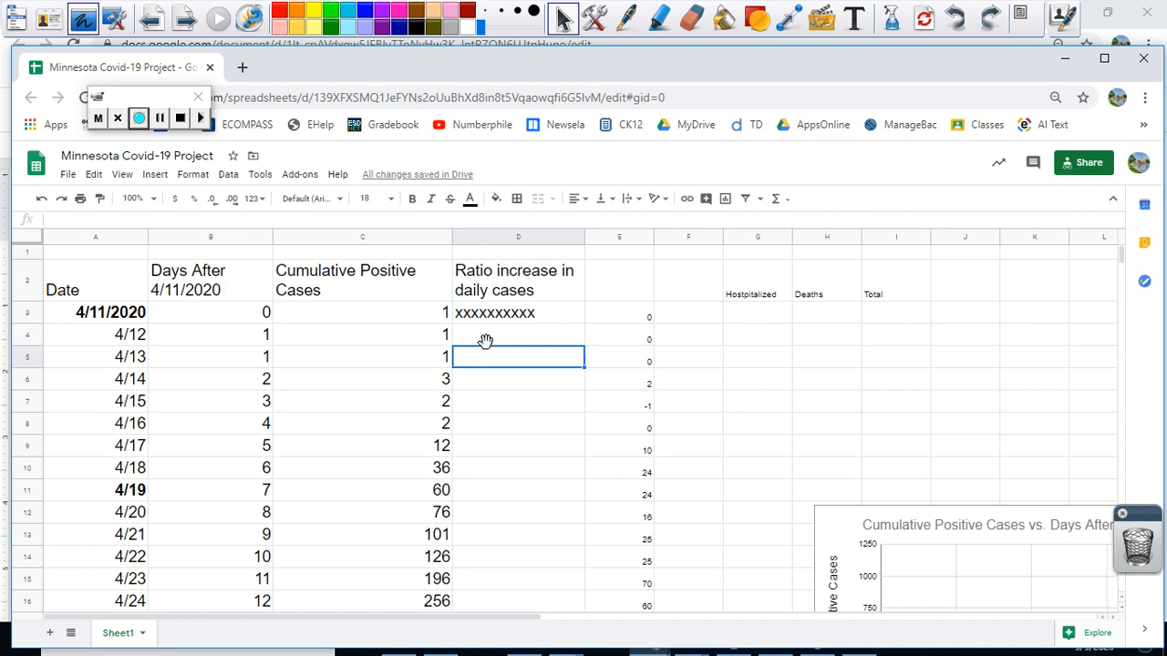
pyautogui.click(487, 339)
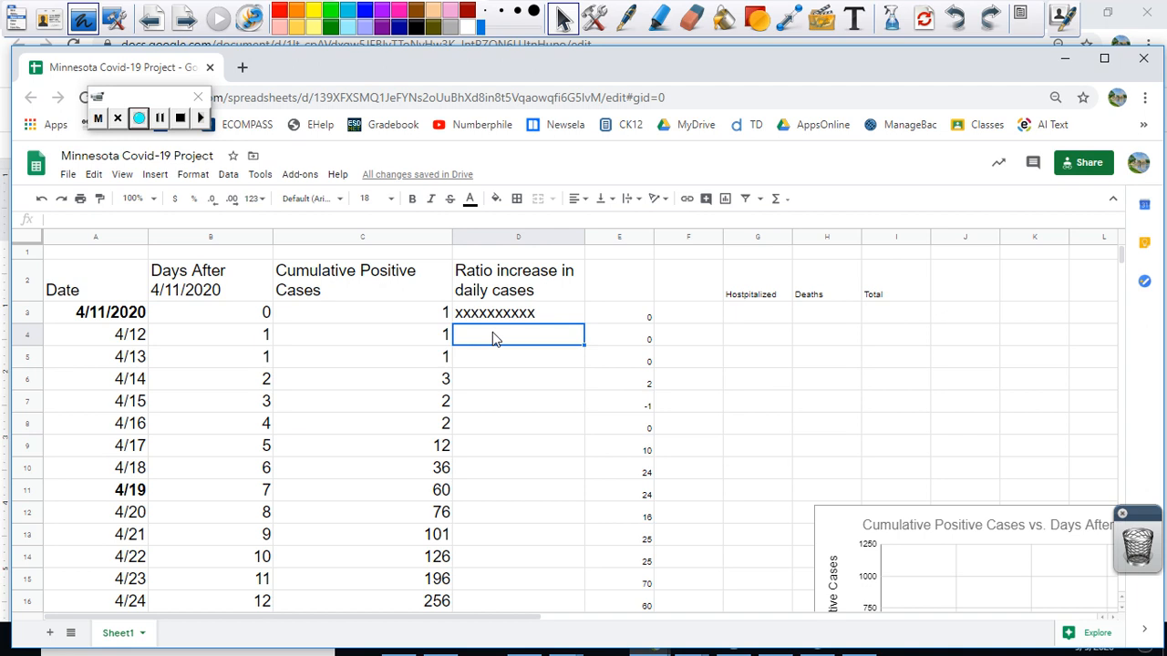
pyautogui.write('=')
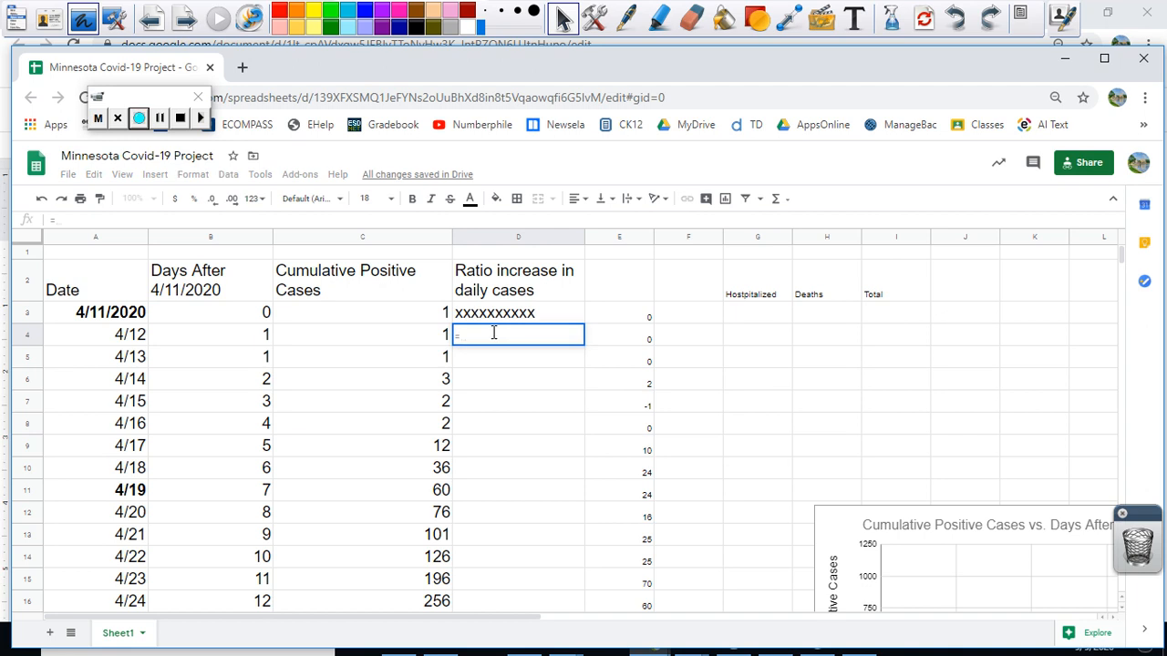
pyautogui.click(422, 340)
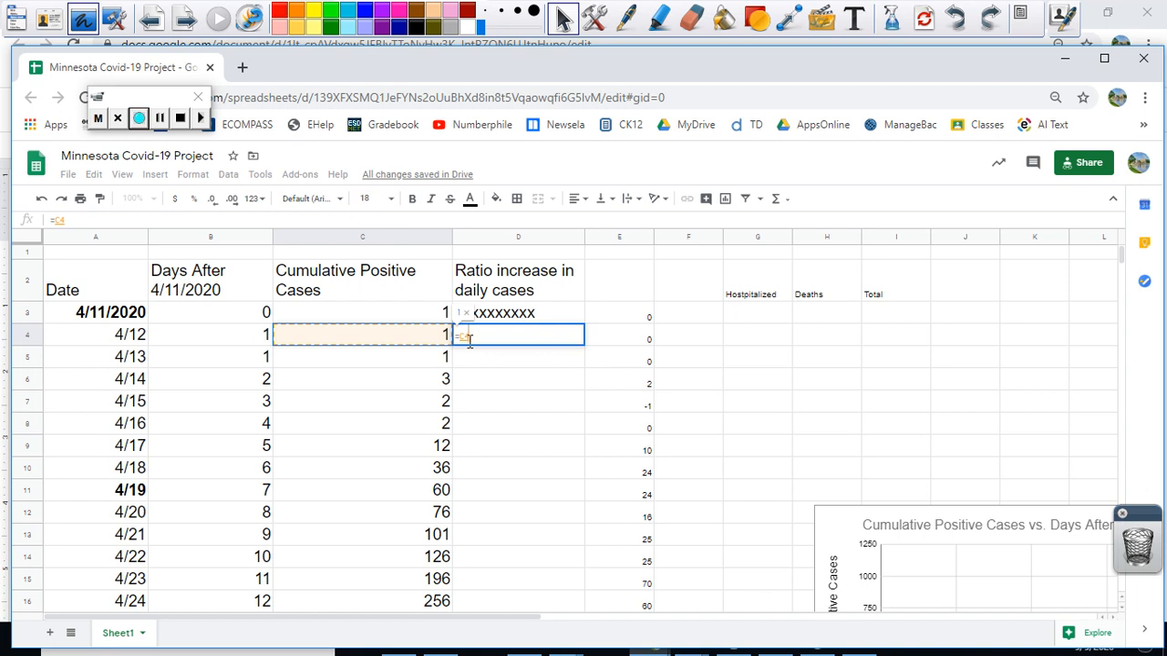
pyautogui.write('/')
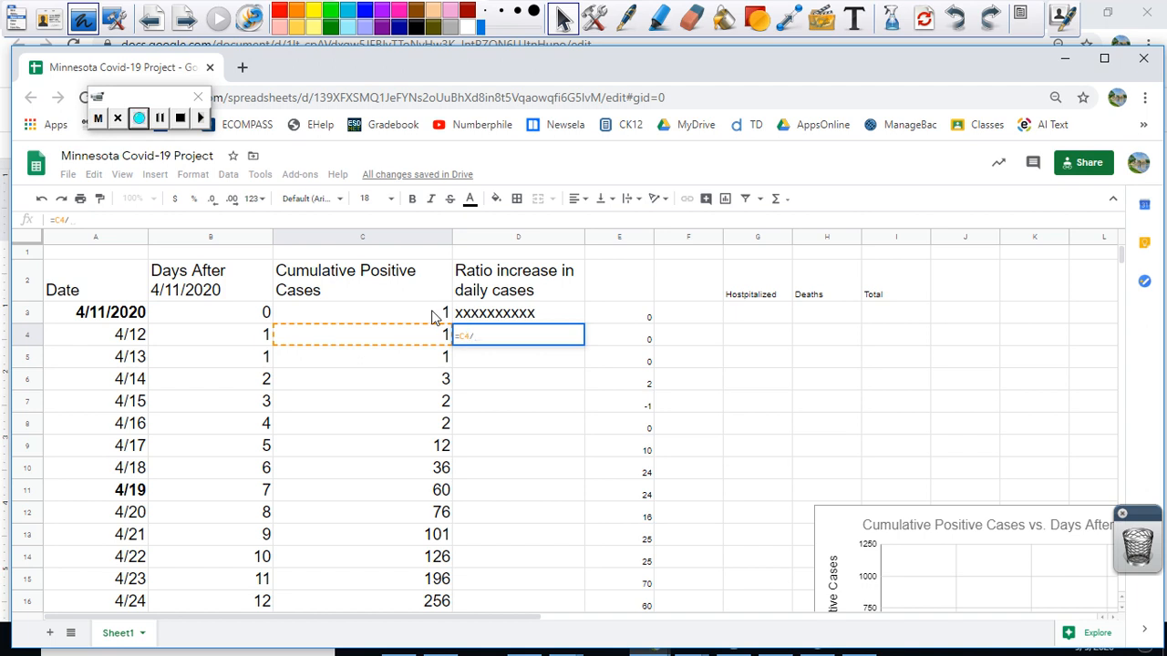
pyautogui.click(434, 317)
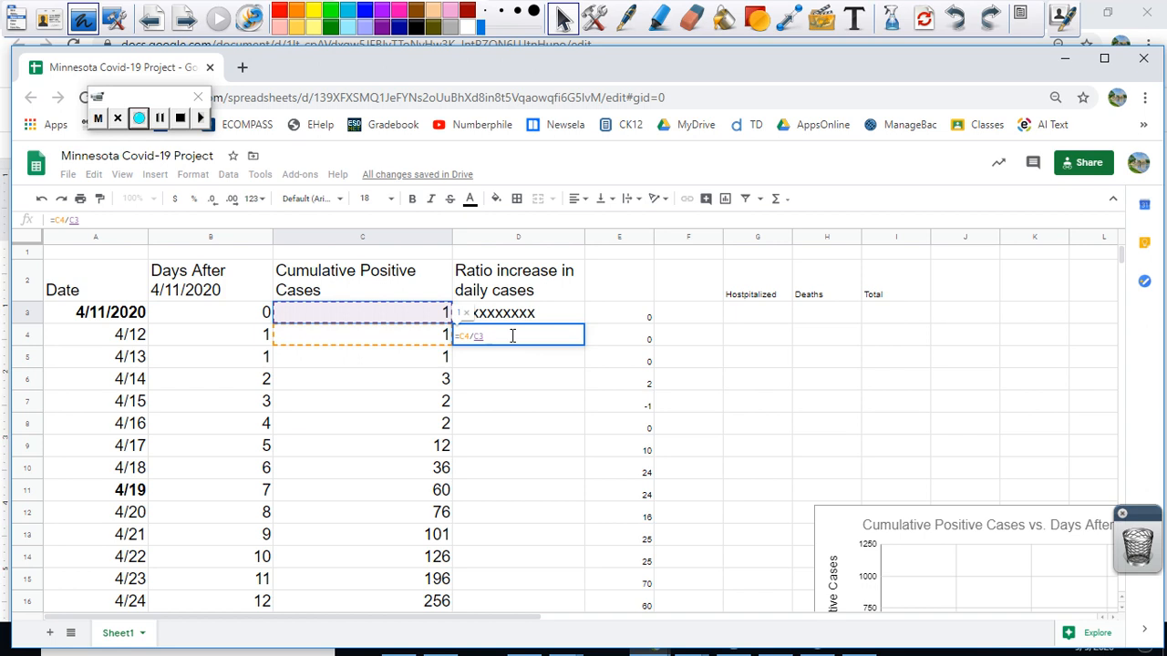
pyautogui.press('Return')
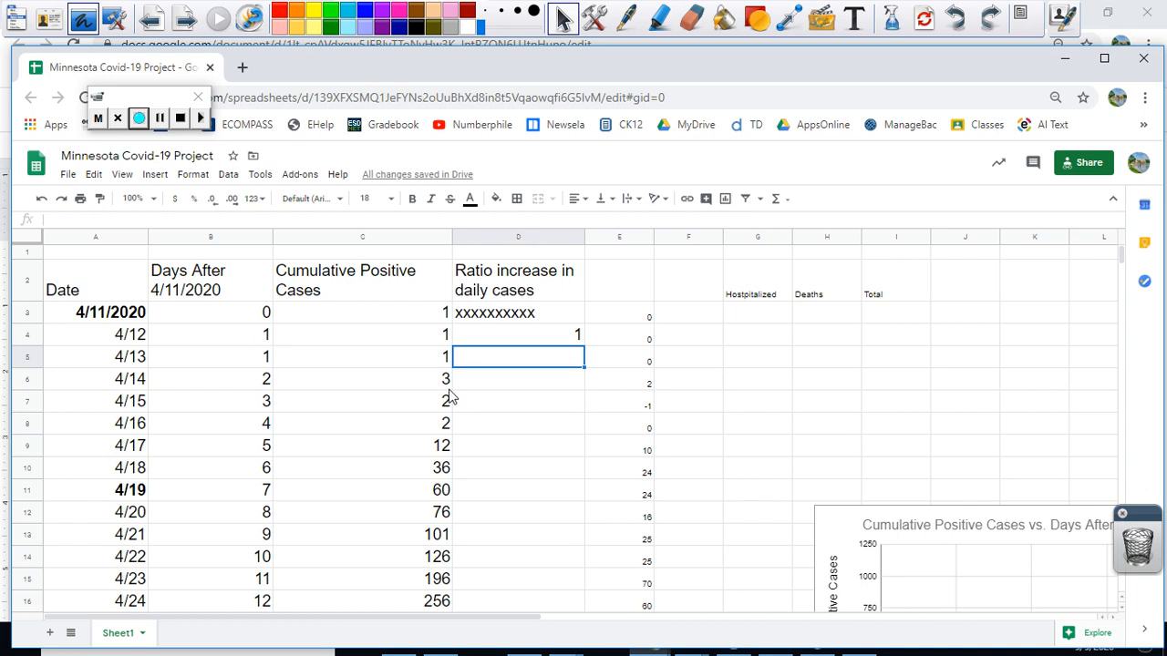
# Step: Fill the ratio formula from D4 down through D26, the 5/4 row
pyautogui.click(497, 335)
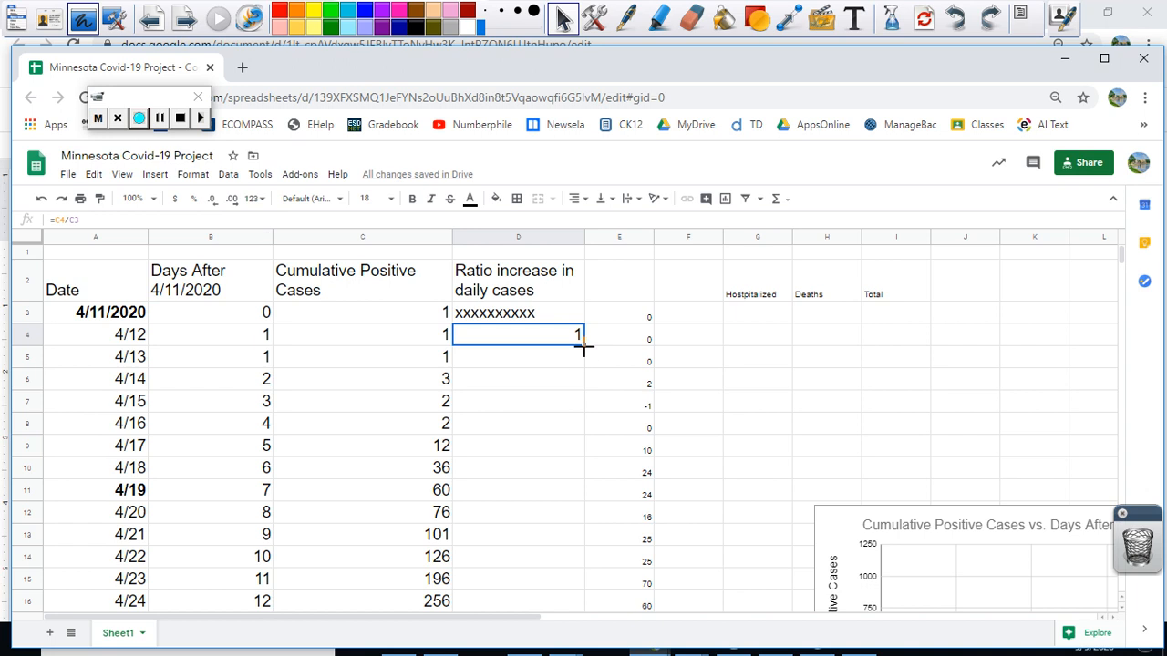
pyautogui.moveTo(584, 345); pyautogui.dragTo(546, 508)
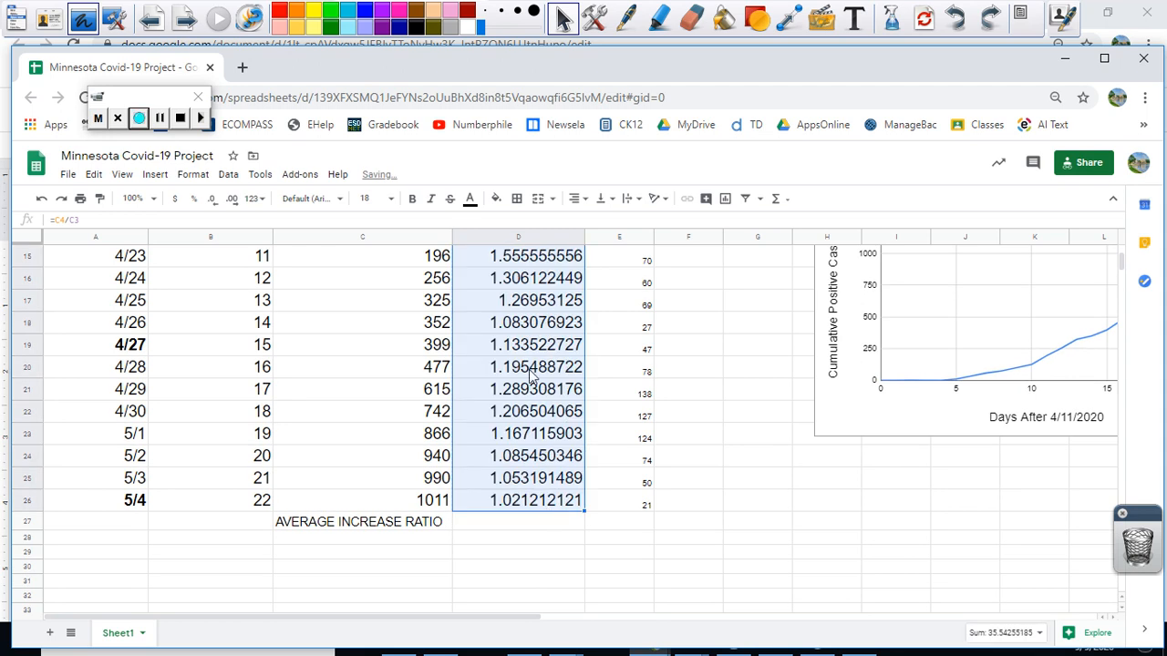
pyautogui.scroll(1, 534, 375)
pyautogui.scroll(5, 531, 371)
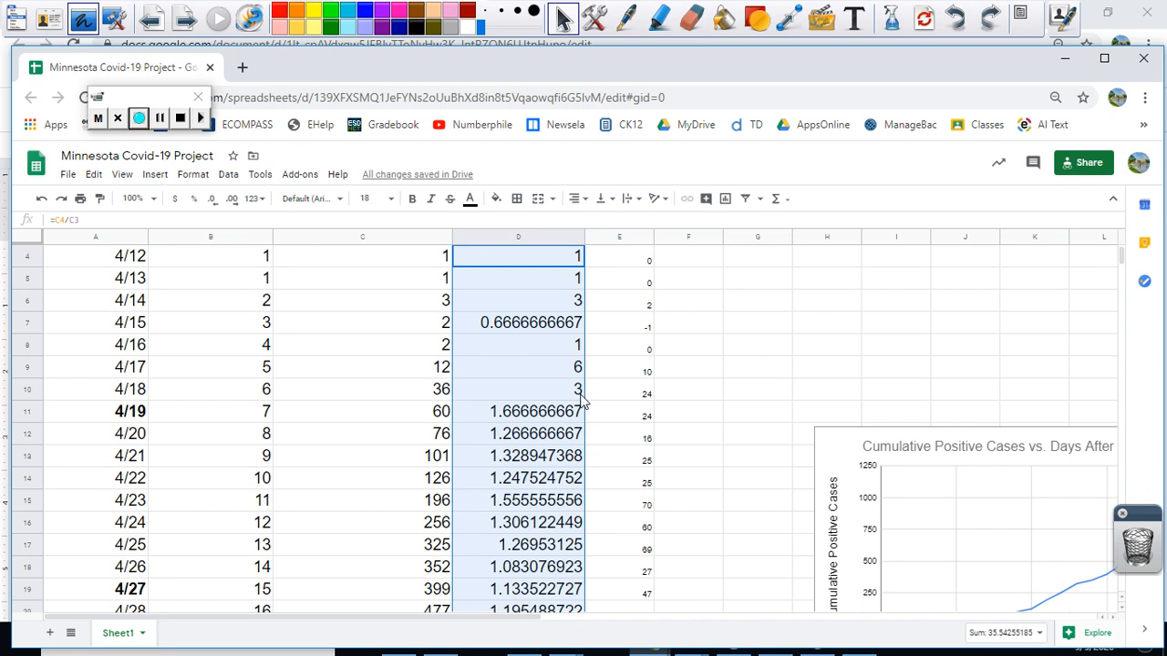
# Step: Examine the computed daily ratios in column D from 4/12 through 5/4
pyautogui.scroll(-3, 513, 504)
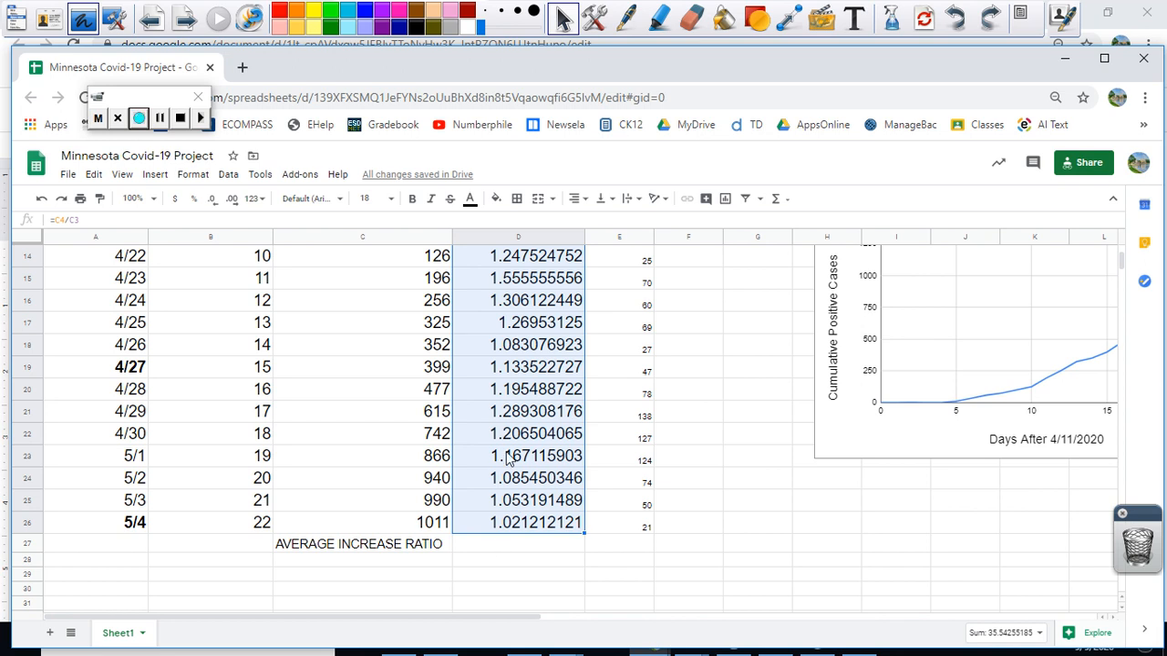
pyautogui.scroll(3, 507, 458)
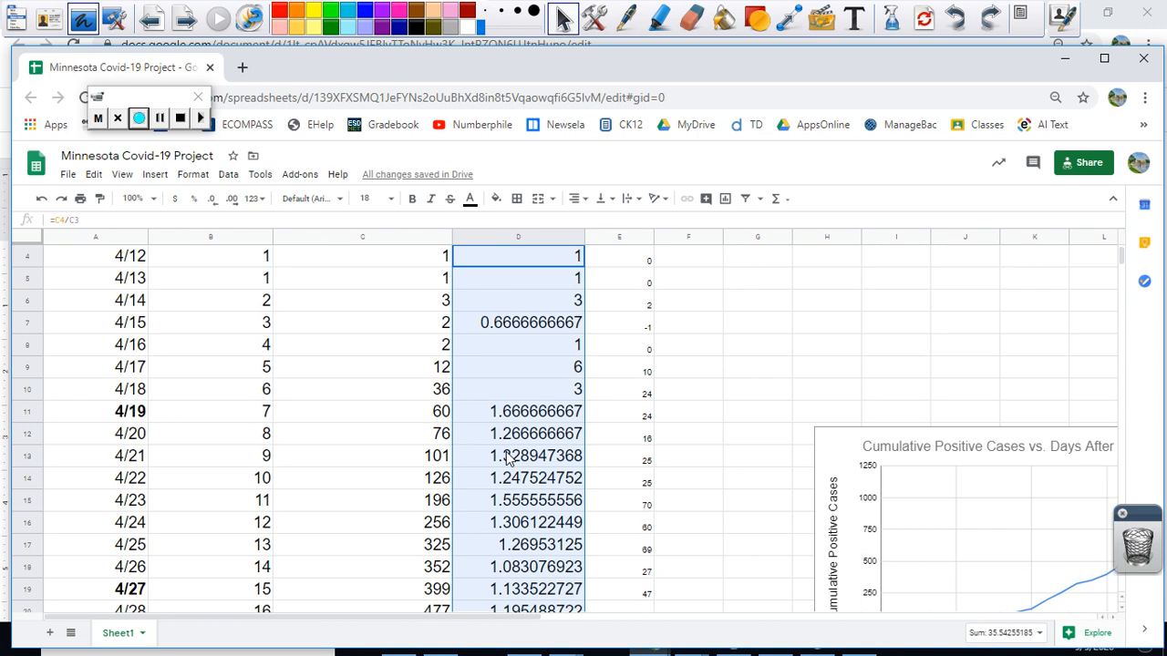
pyautogui.scroll(1, 508, 458)
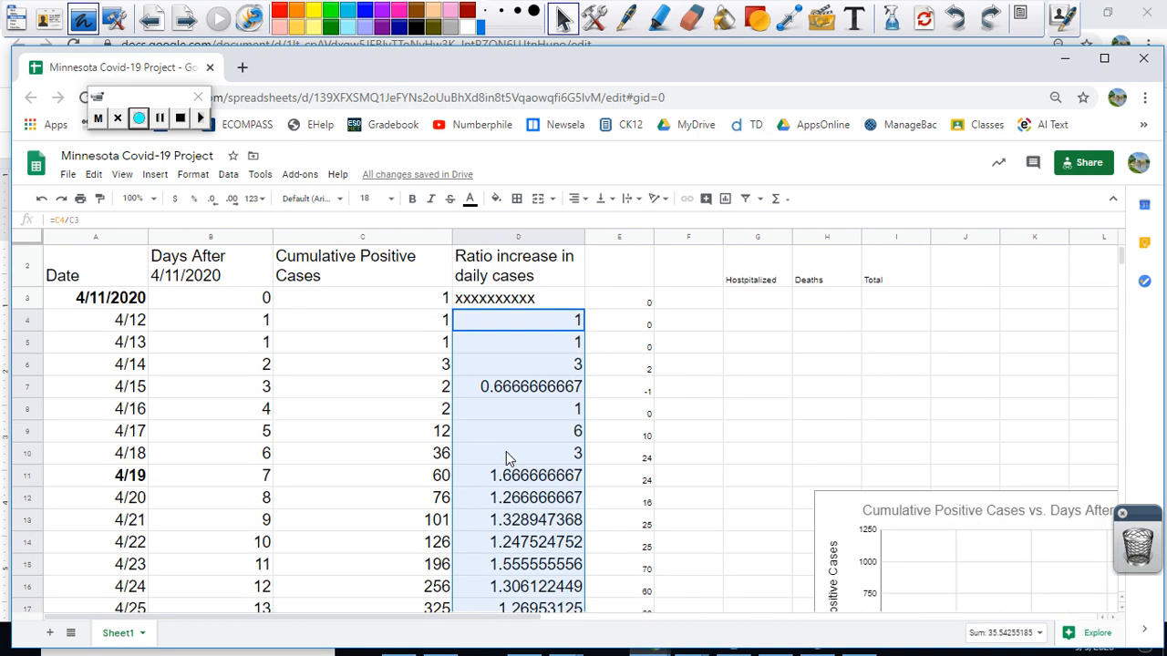
pyautogui.scroll(-4, 506, 451)
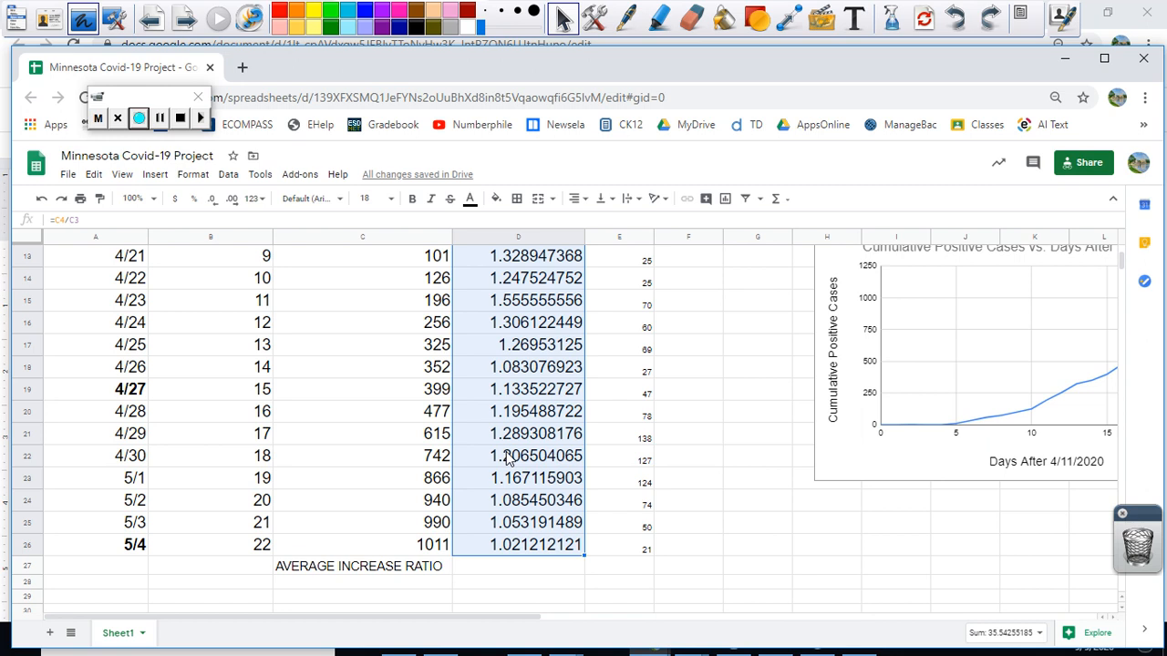
pyautogui.scroll(1, 508, 458)
pyautogui.scroll(4, 508, 458)
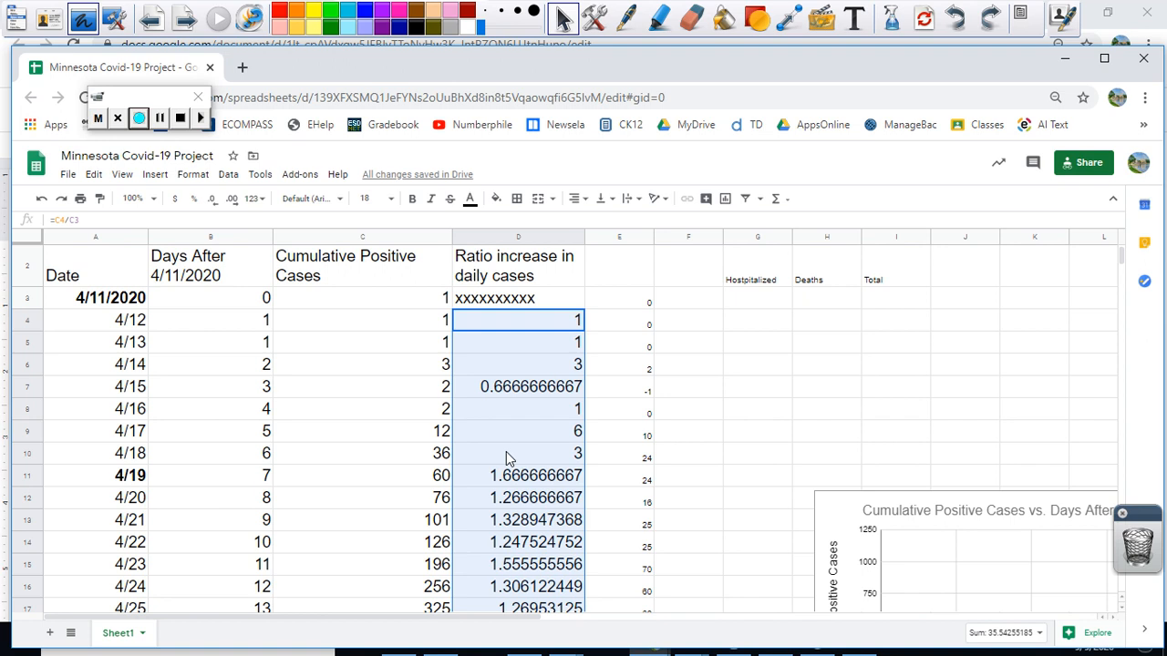
pyautogui.scroll(-4, 508, 458)
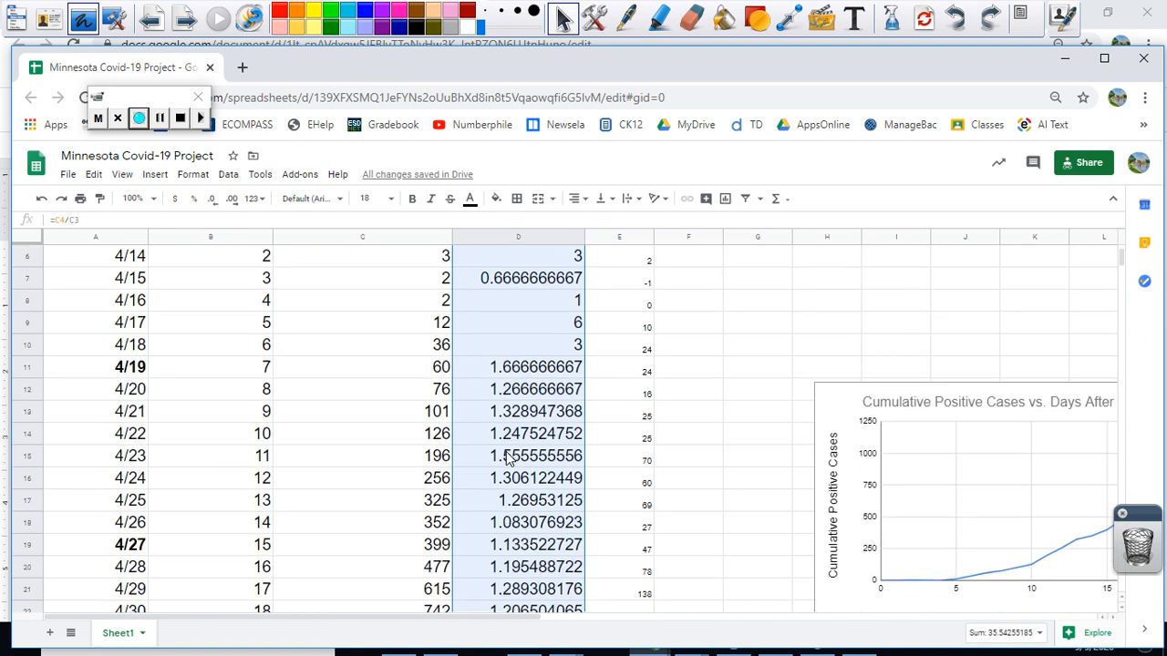
pyautogui.scroll(-1, 507, 459)
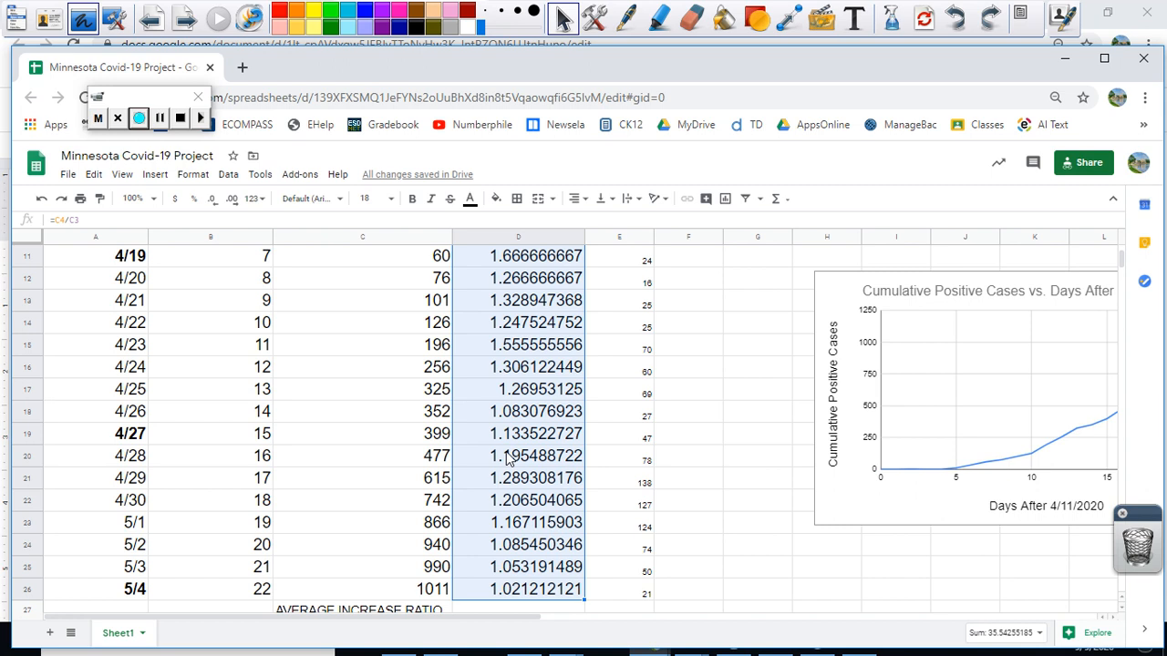
pyautogui.scroll(-2, 508, 458)
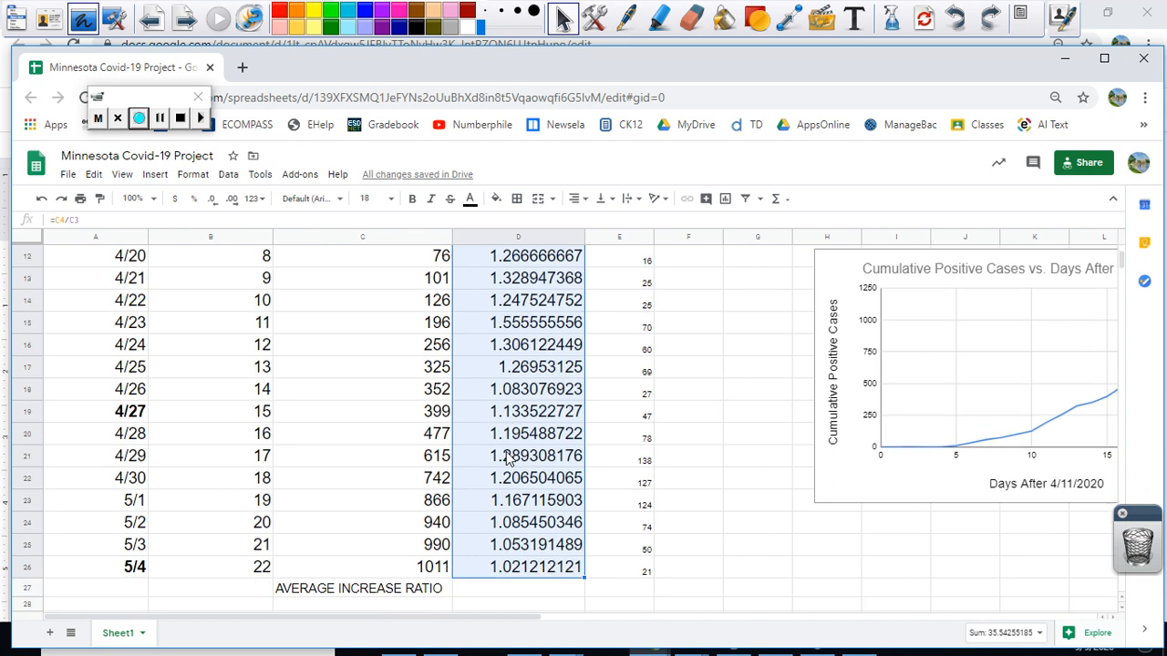
pyautogui.scroll(5, 508, 459)
pyautogui.scroll(2, 508, 459)
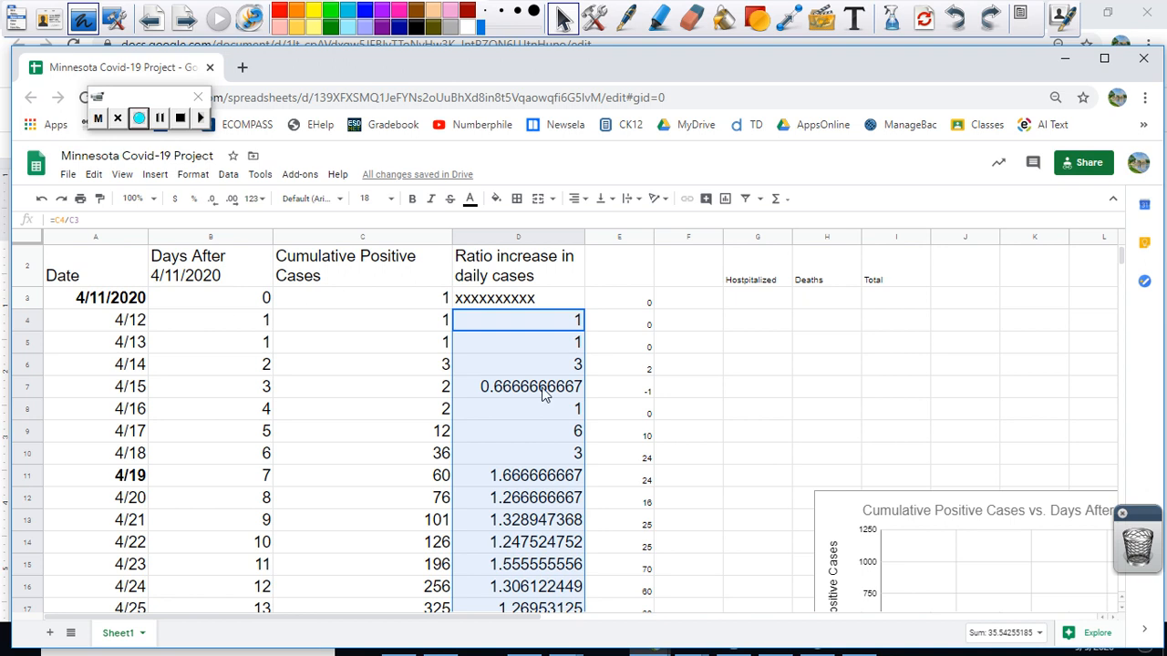
# Step: Insert the statistical AVERAGE function for D4:D26 in cell D27, beside the AVERAGE INCREASE RATIO label
pyautogui.scroll(-2, 524, 546)
pyautogui.scroll(-4, 524, 546)
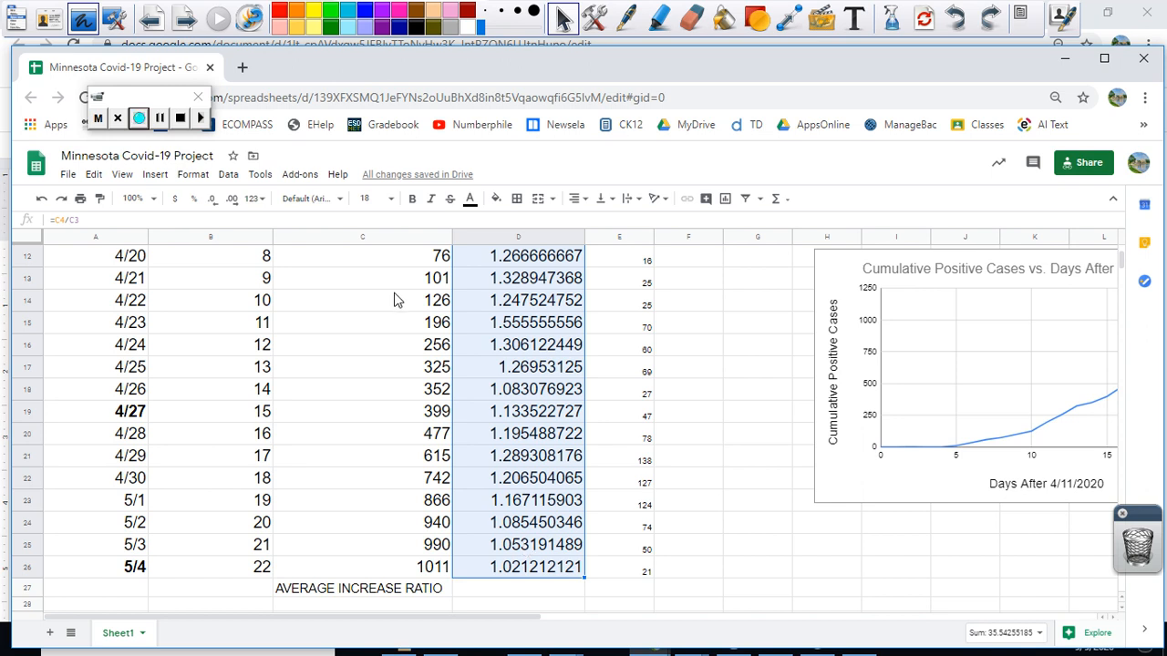
pyautogui.click(155, 183)
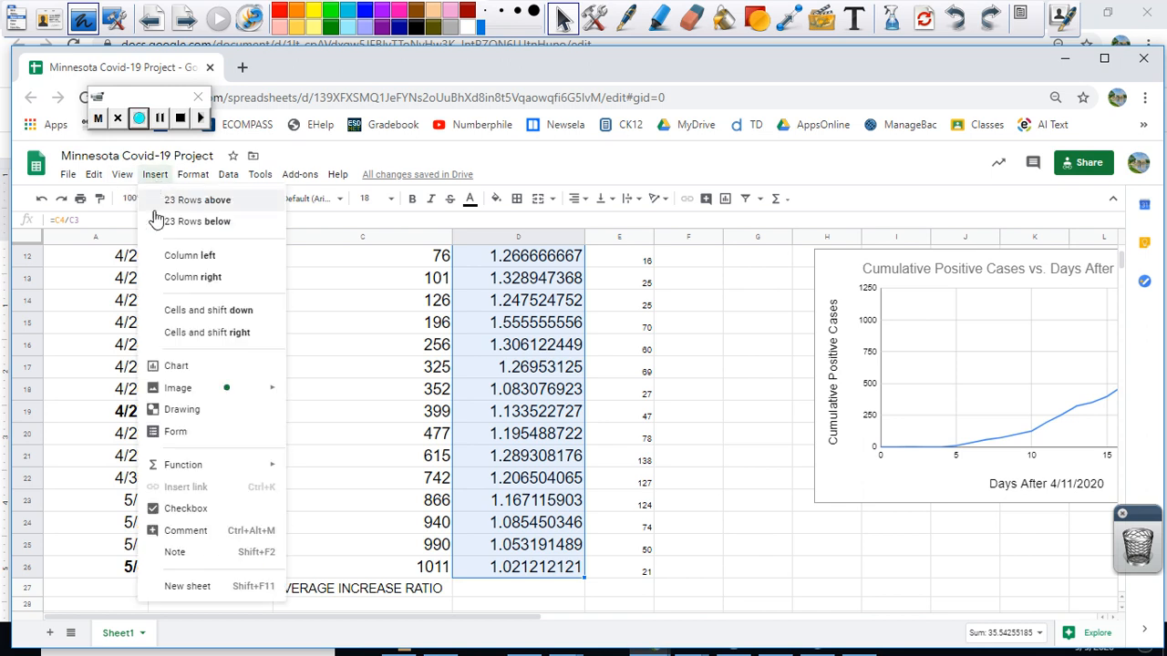
pyautogui.moveTo(183, 468)
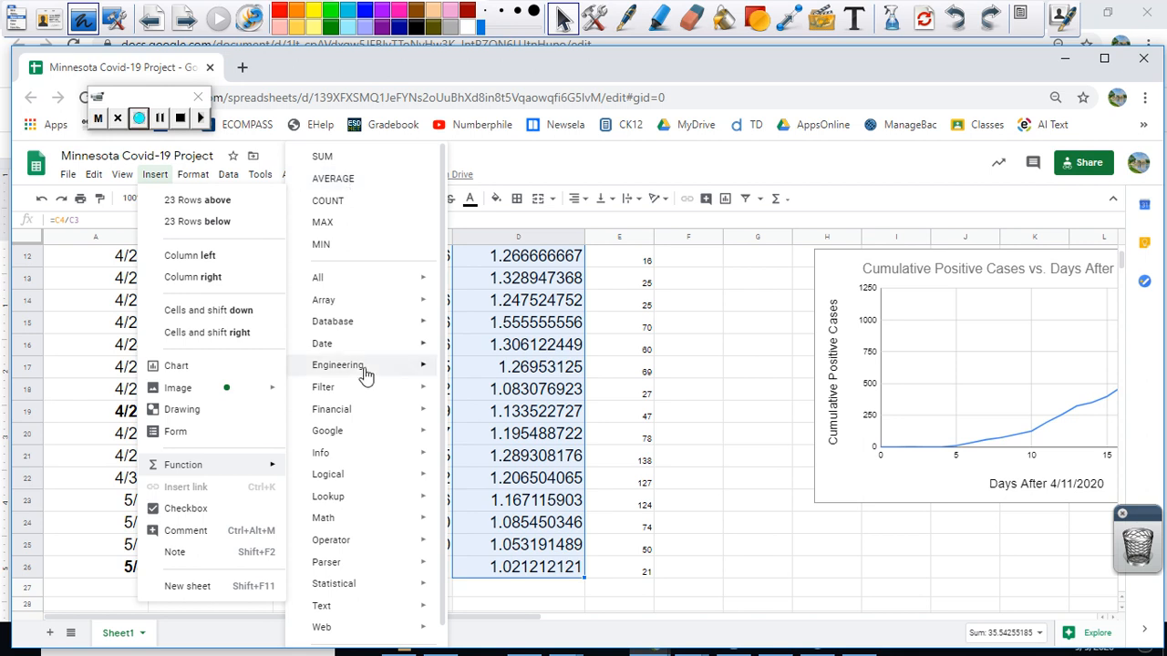
pyautogui.moveTo(359, 590)
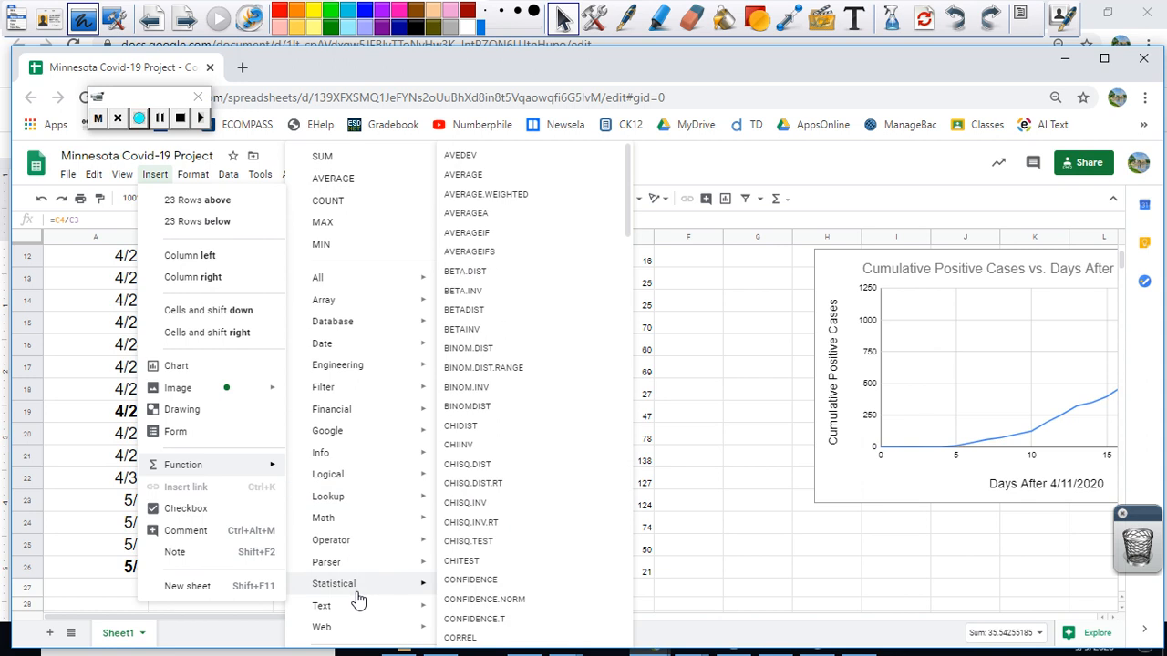
pyautogui.click(473, 176)
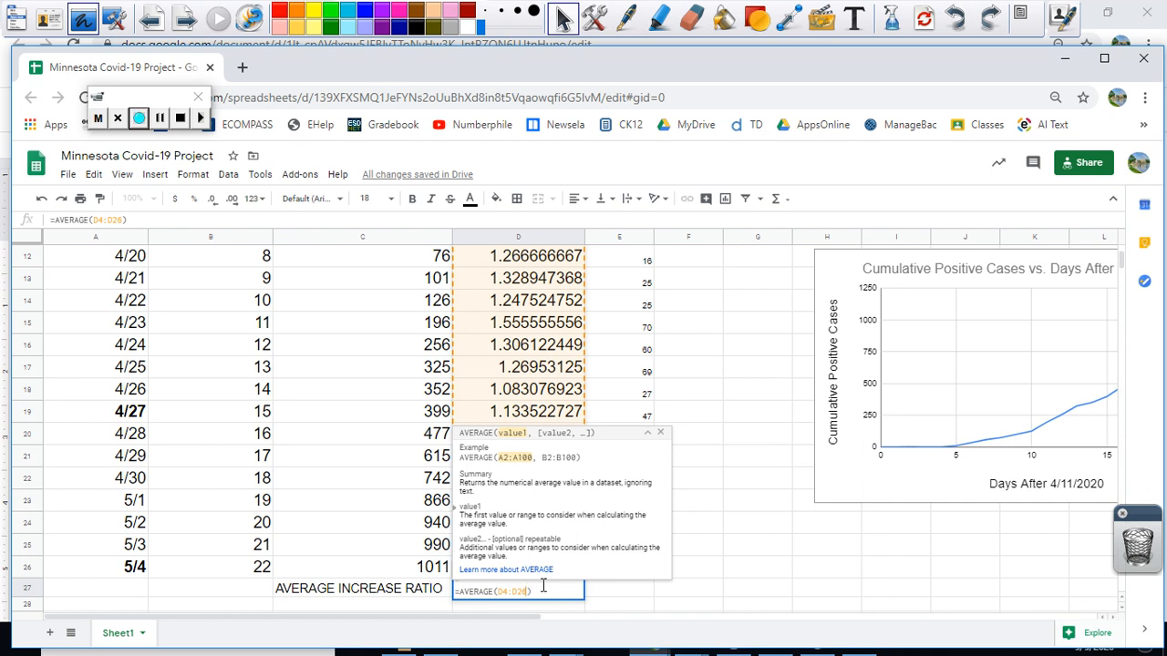
pyautogui.press('Return')
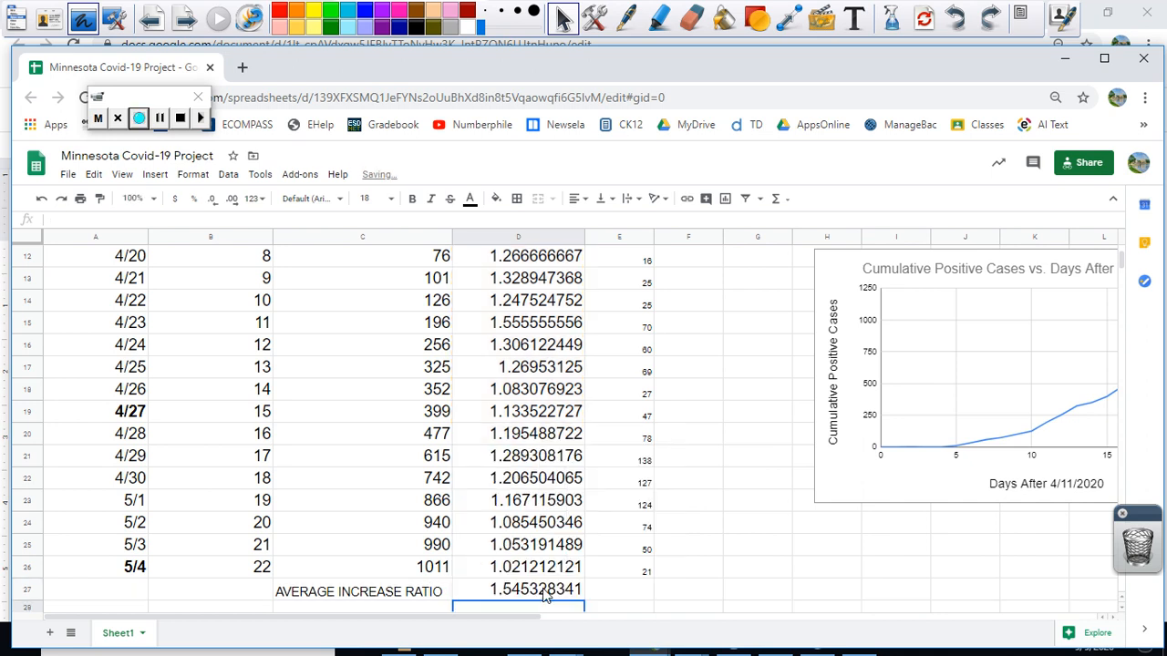